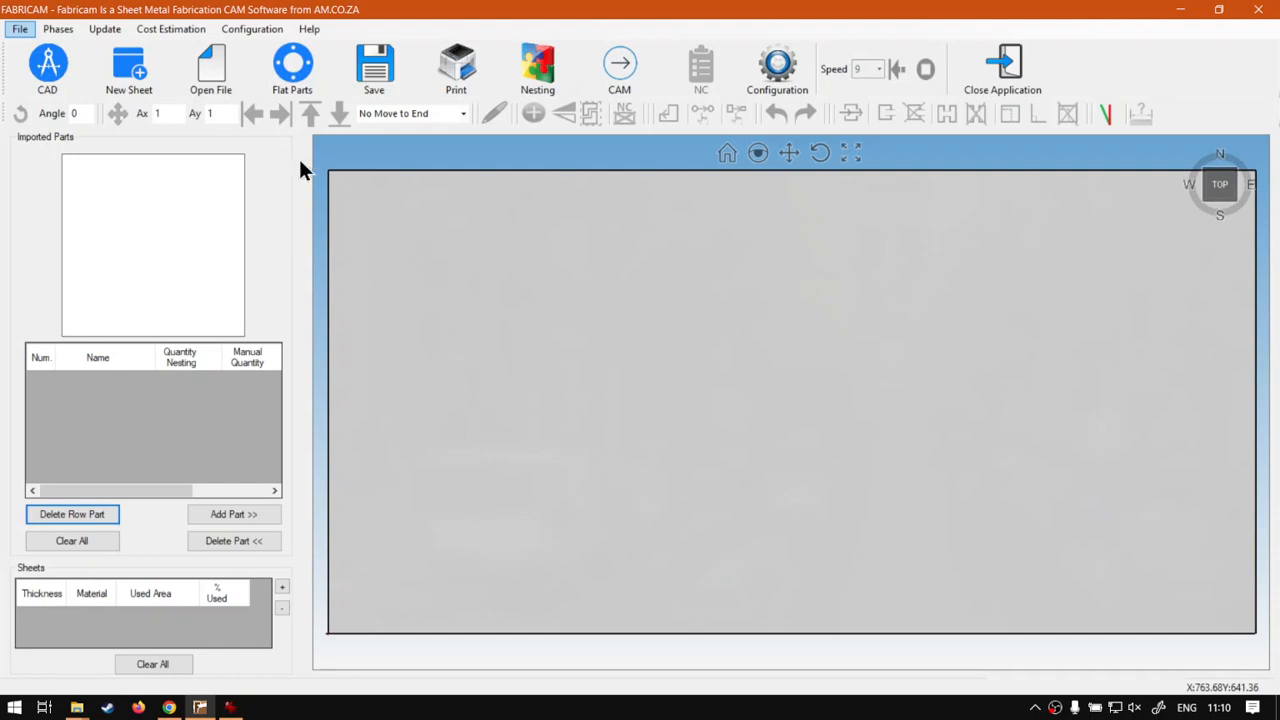
# Create a 200 by 200 mm P47 rectangular flat part and add it with nesting quantity 4 in 6 mm steel
pyautogui.click(290, 68)
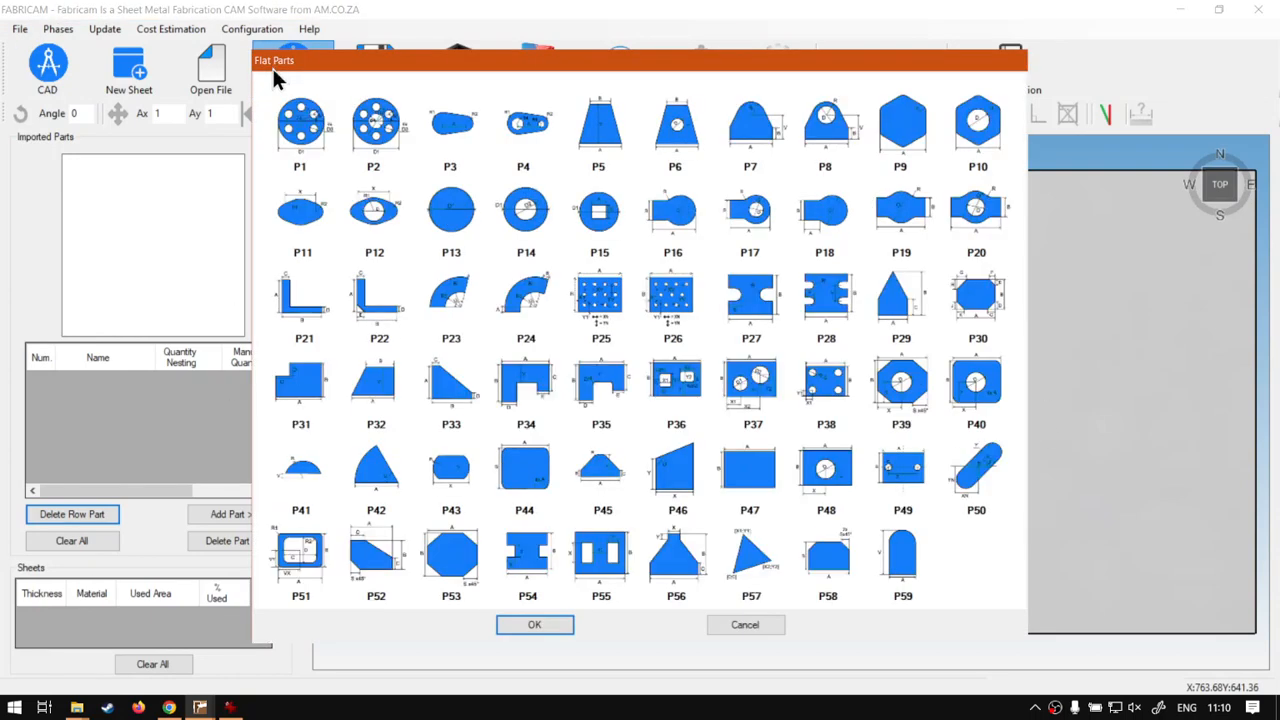
pyautogui.doubleClick(766, 474)
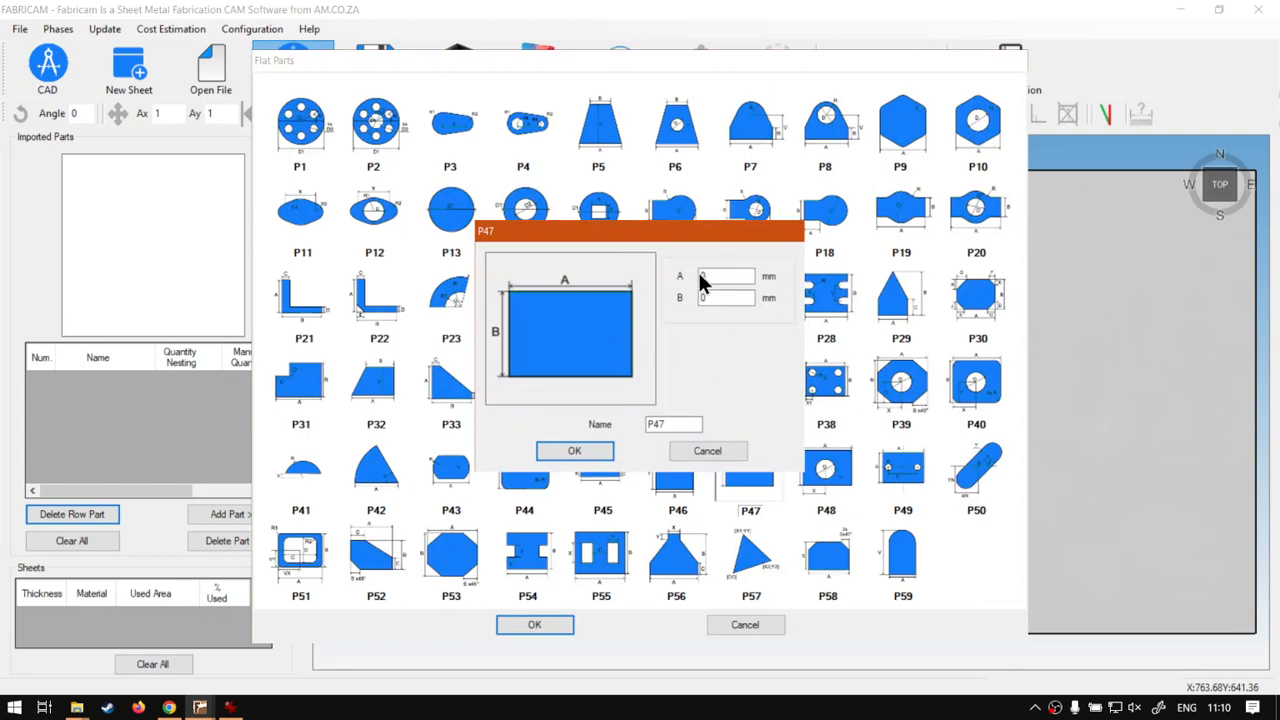
pyautogui.write('200')
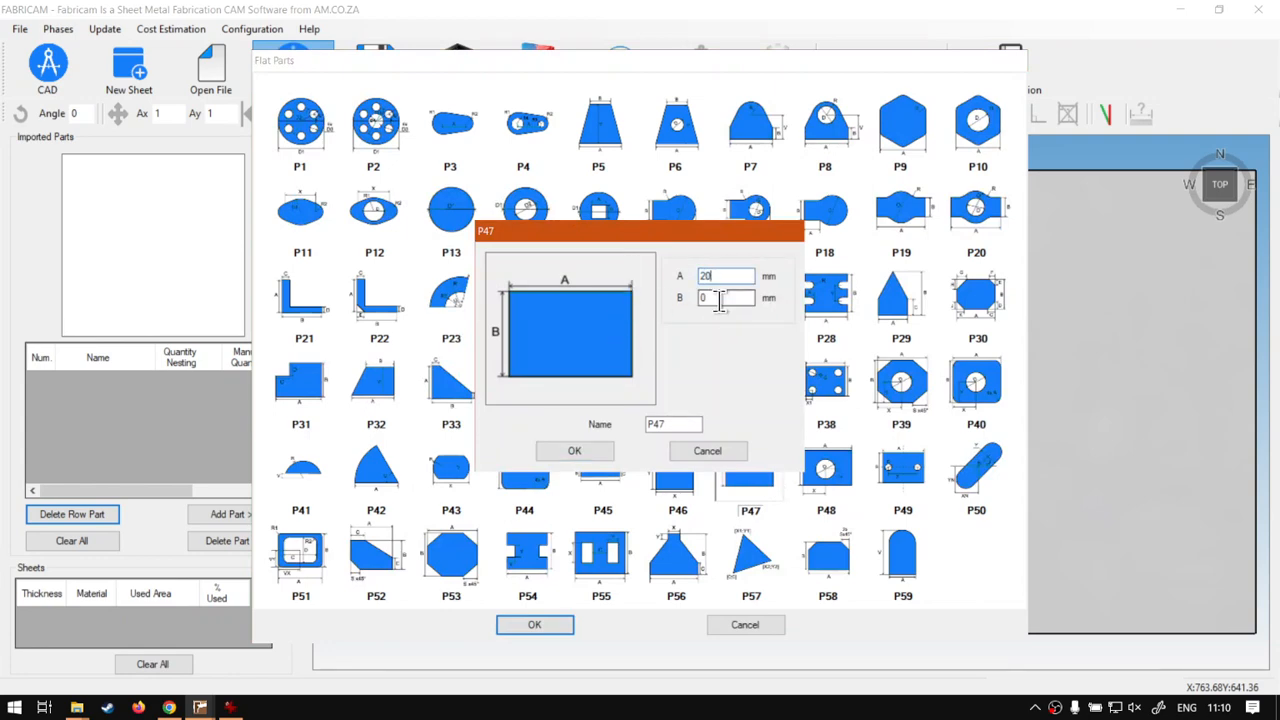
pyautogui.doubleClick(725, 297)
pyautogui.write('200')
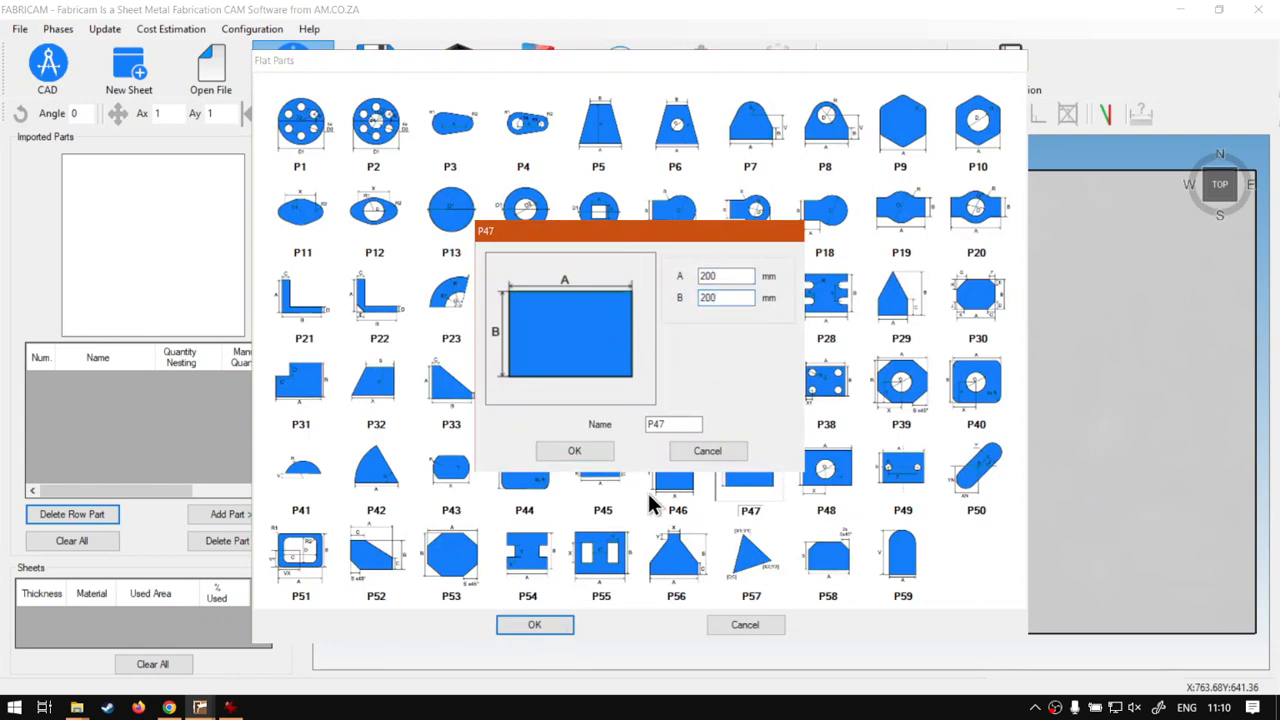
pyautogui.click(604, 455)
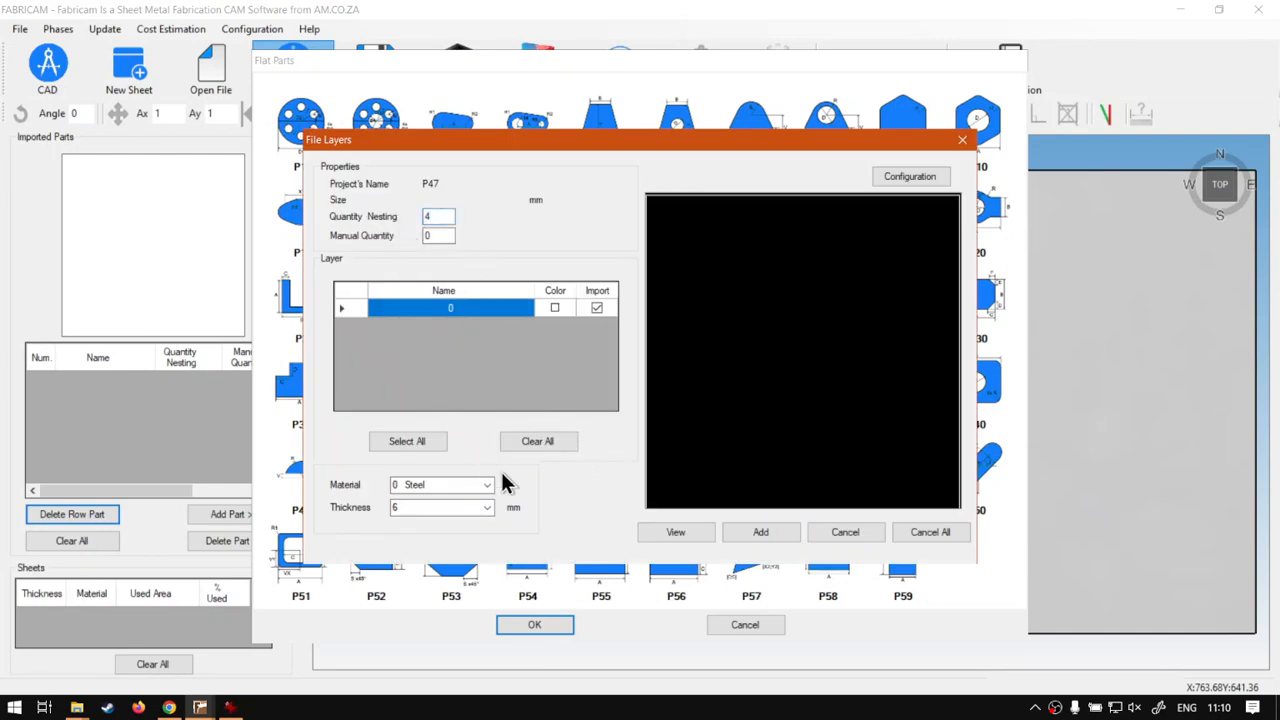
pyautogui.click(740, 532)
# Nest the four P47 parts without rotation, accept the layout, and move the nested column to about the middle of the sheet
pyautogui.click(540, 72)
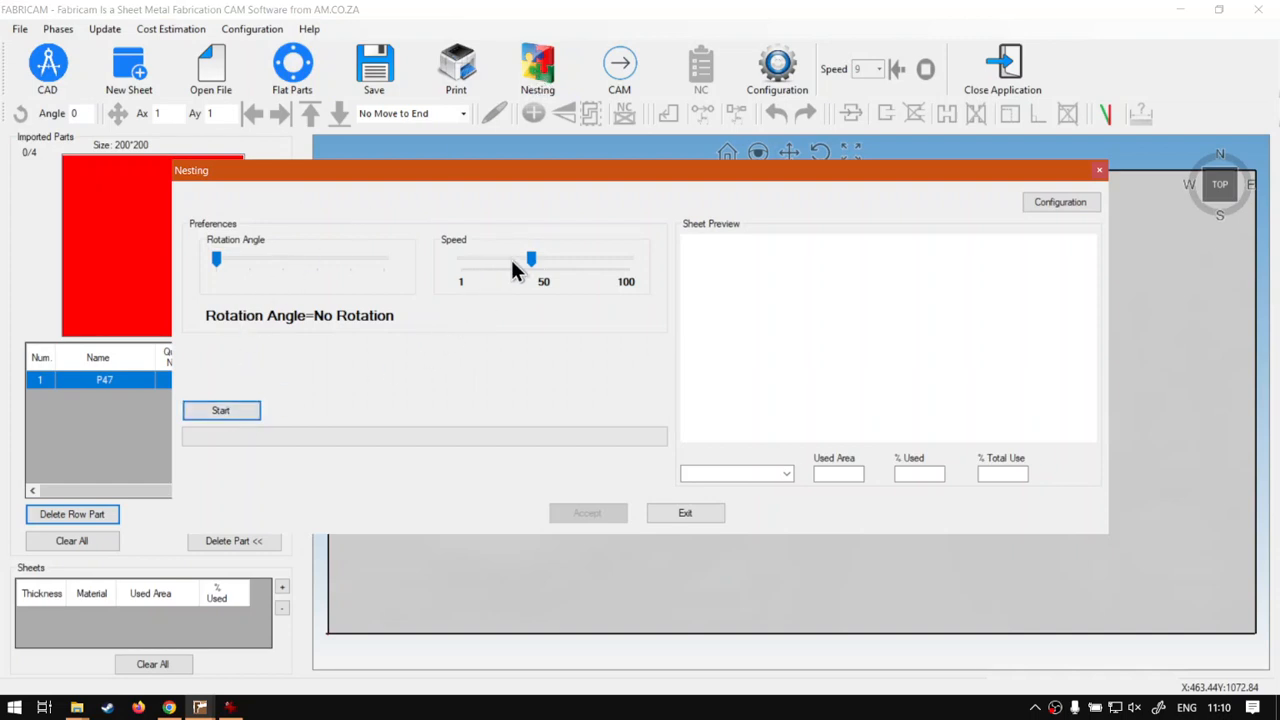
pyautogui.click(238, 409)
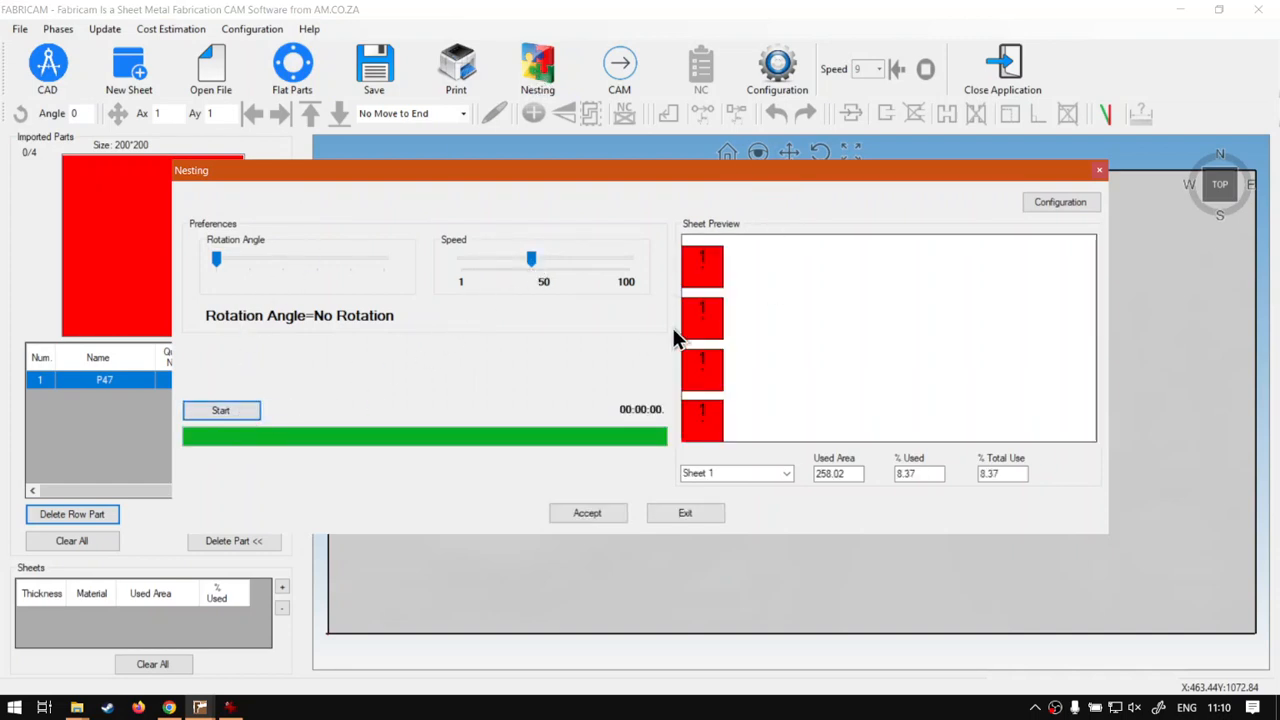
pyautogui.click(580, 513)
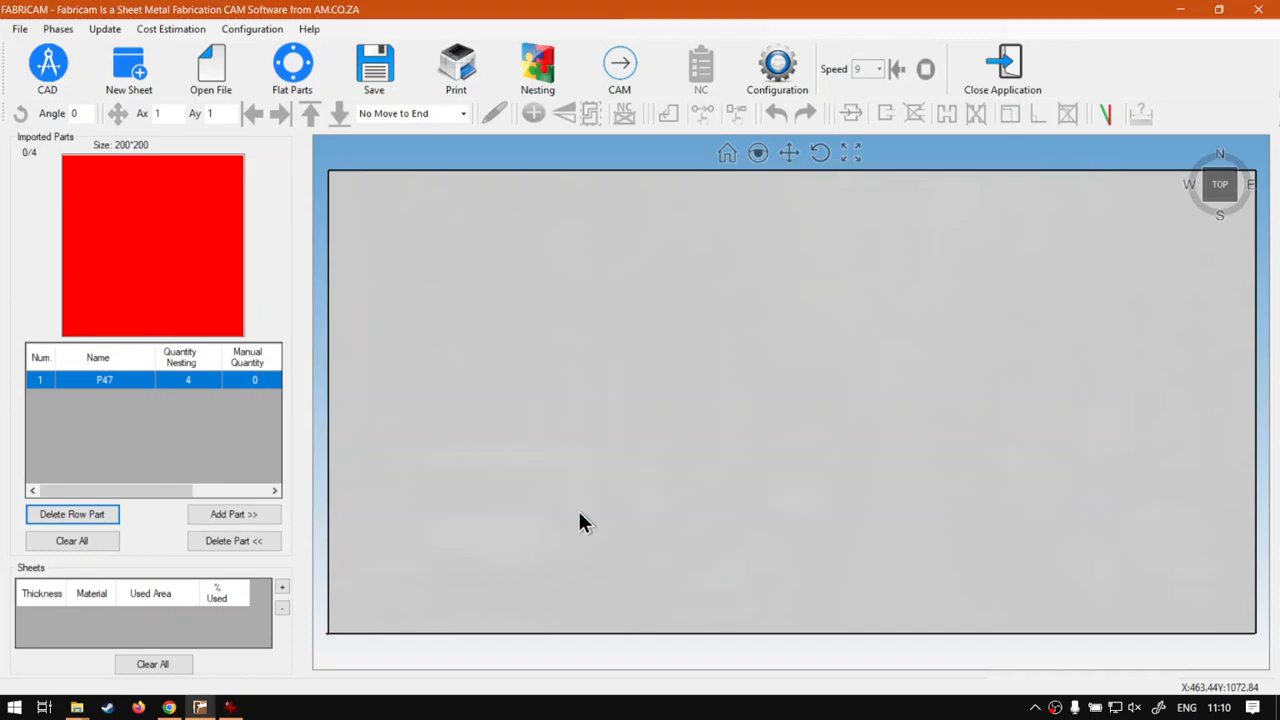
pyautogui.moveTo(369, 243); pyautogui.dragTo(776, 227)
pyautogui.click(872, 382)
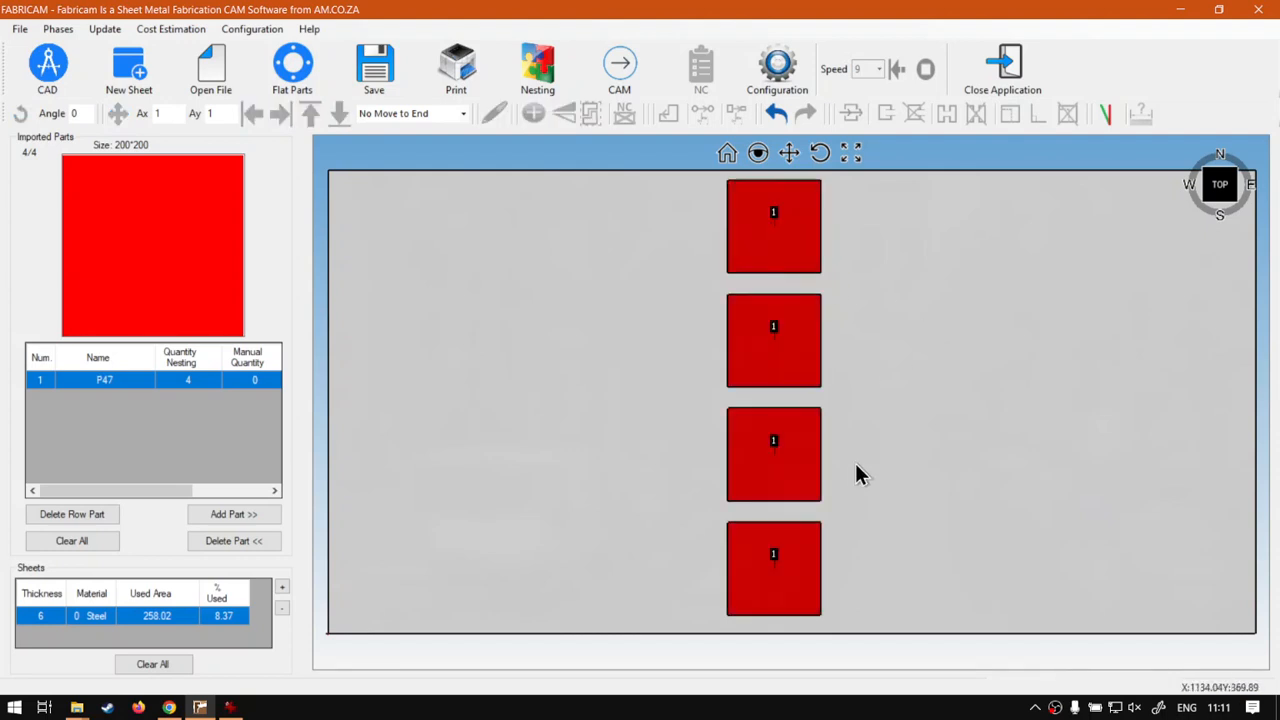
# Generate the CAM cutting paths for the nested parts and produce their NC code
pyautogui.moveTo(860, 475); pyautogui.dragTo(882, 474, button='middle')
pyautogui.scroll(1, 882, 471)
pyautogui.click(632, 66)
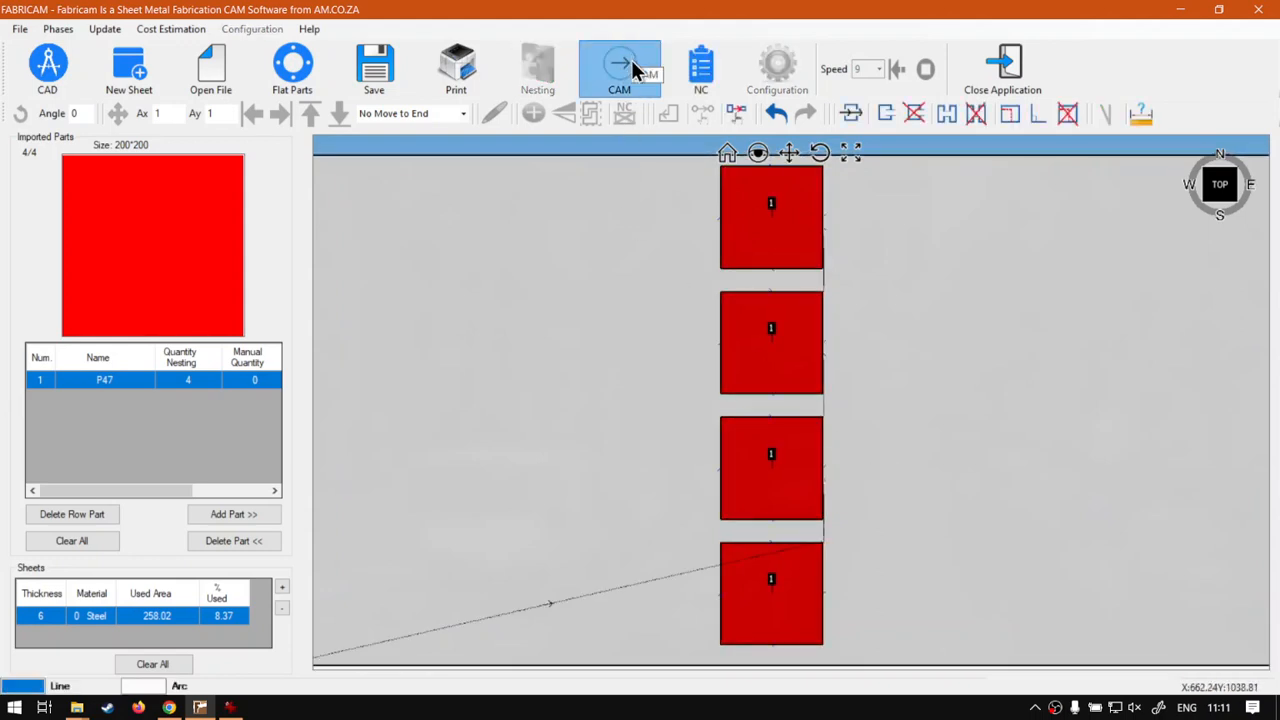
pyautogui.click(706, 84)
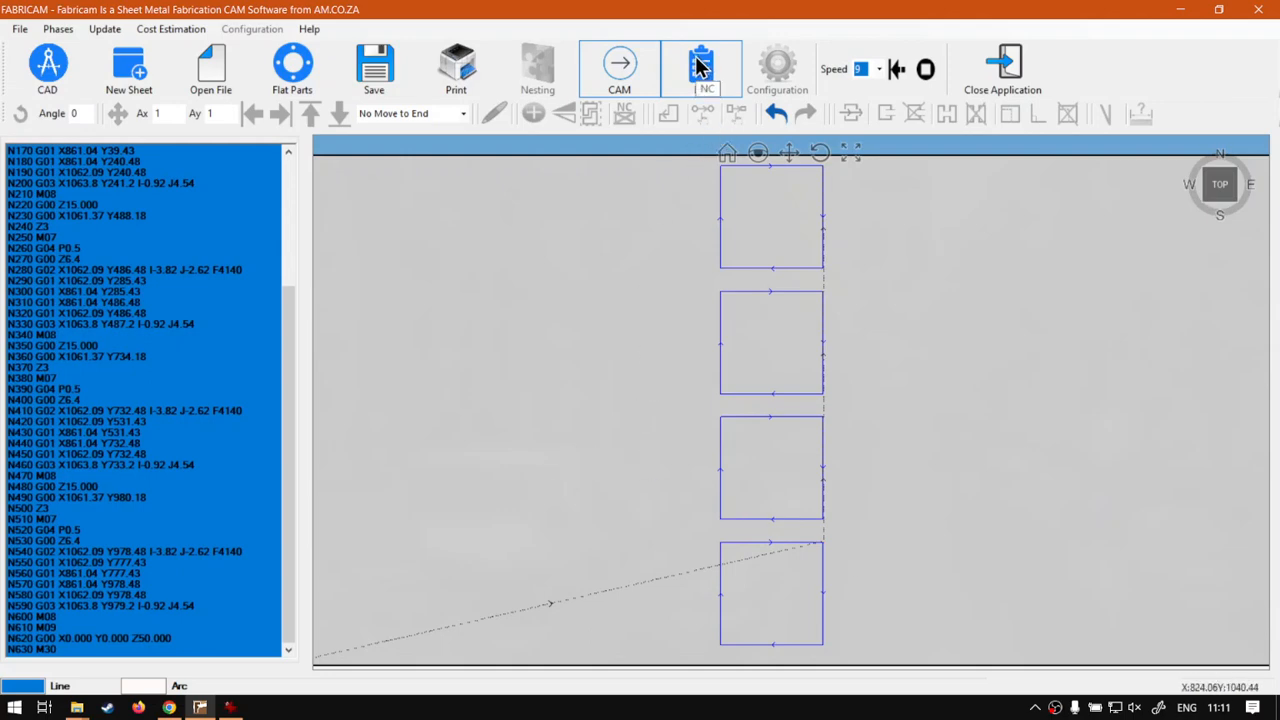
# Return to the CAM phase and move the lowest part's lead-in point to its lower-left corner
pyautogui.click(620, 80)
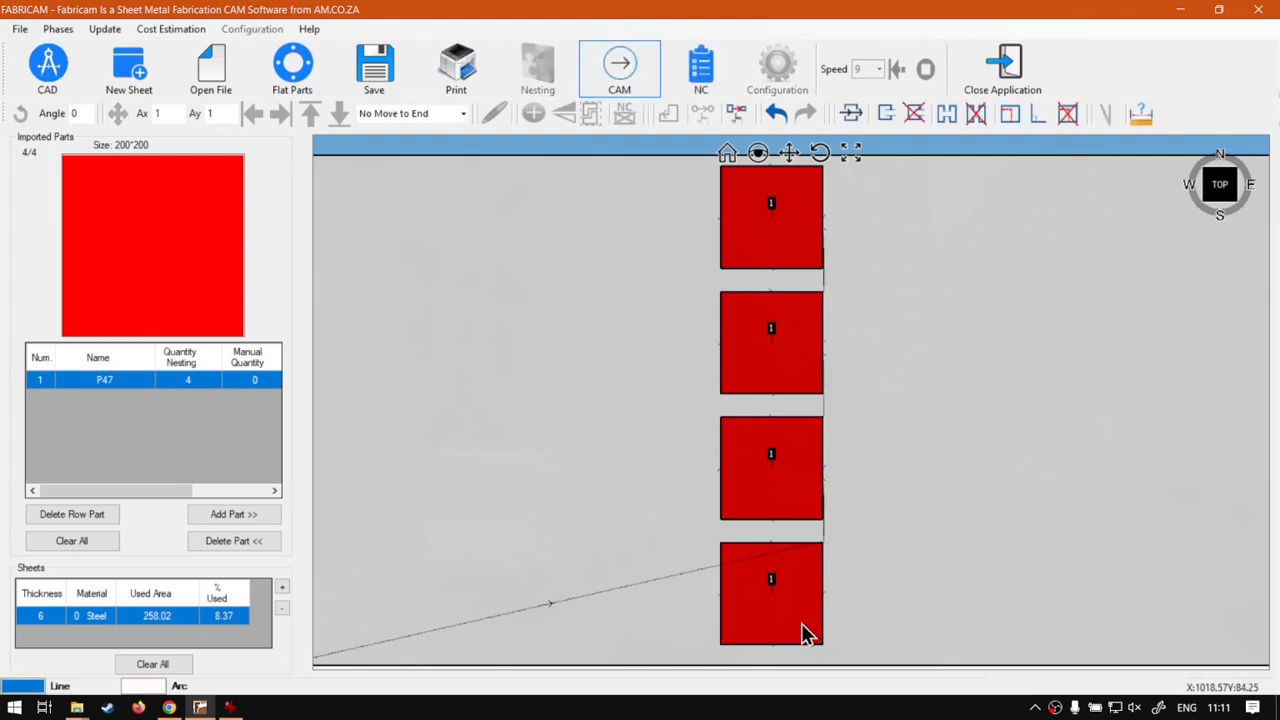
pyautogui.click(745, 632)
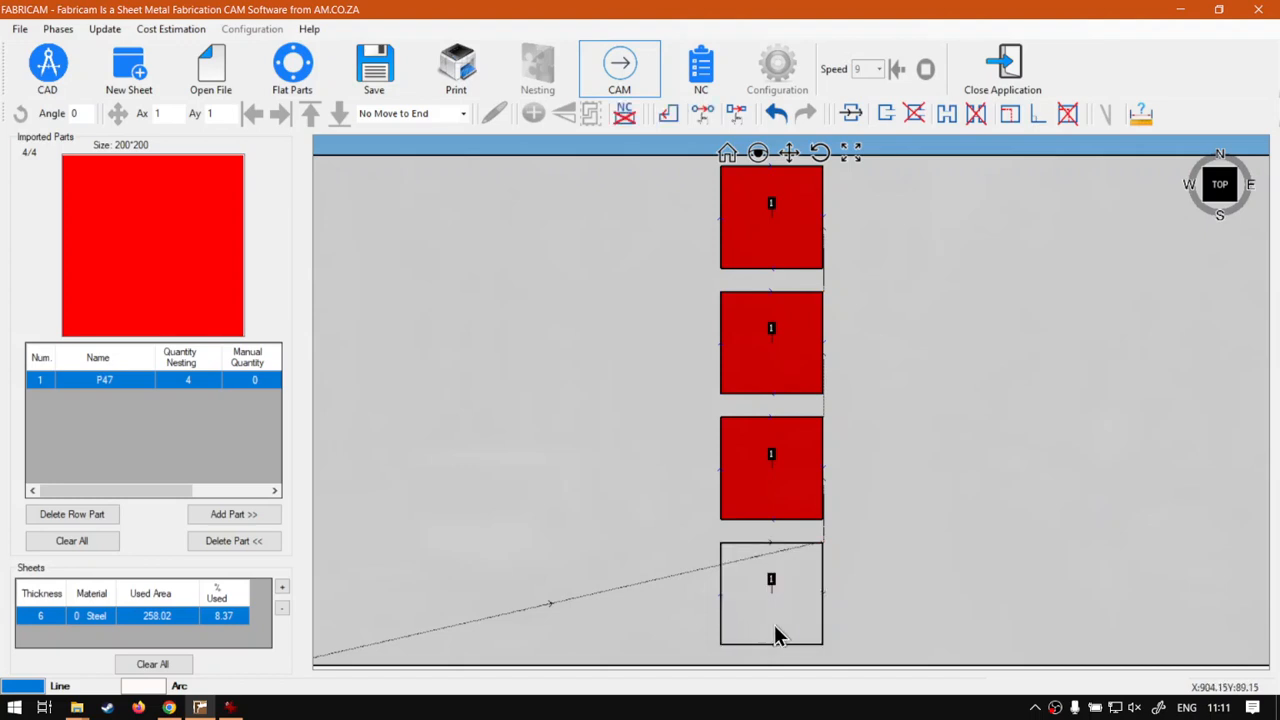
pyautogui.scroll(5, 735, 660)
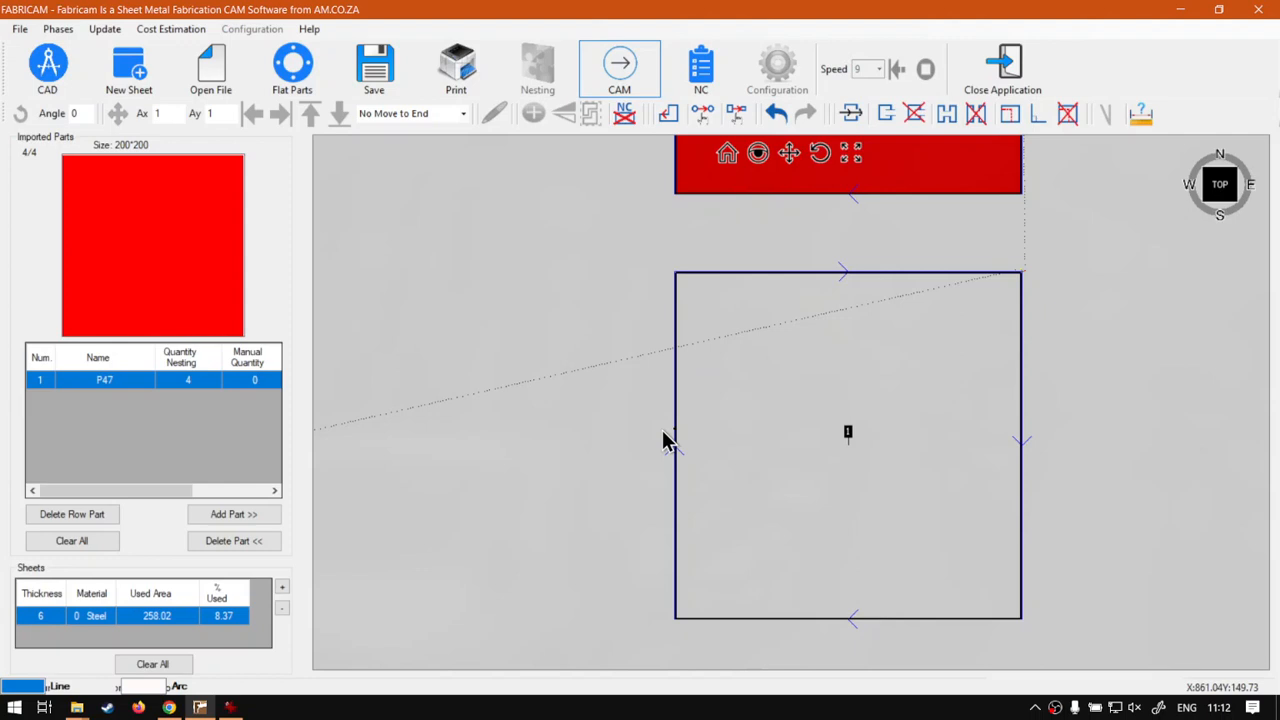
pyautogui.press('super+plus')
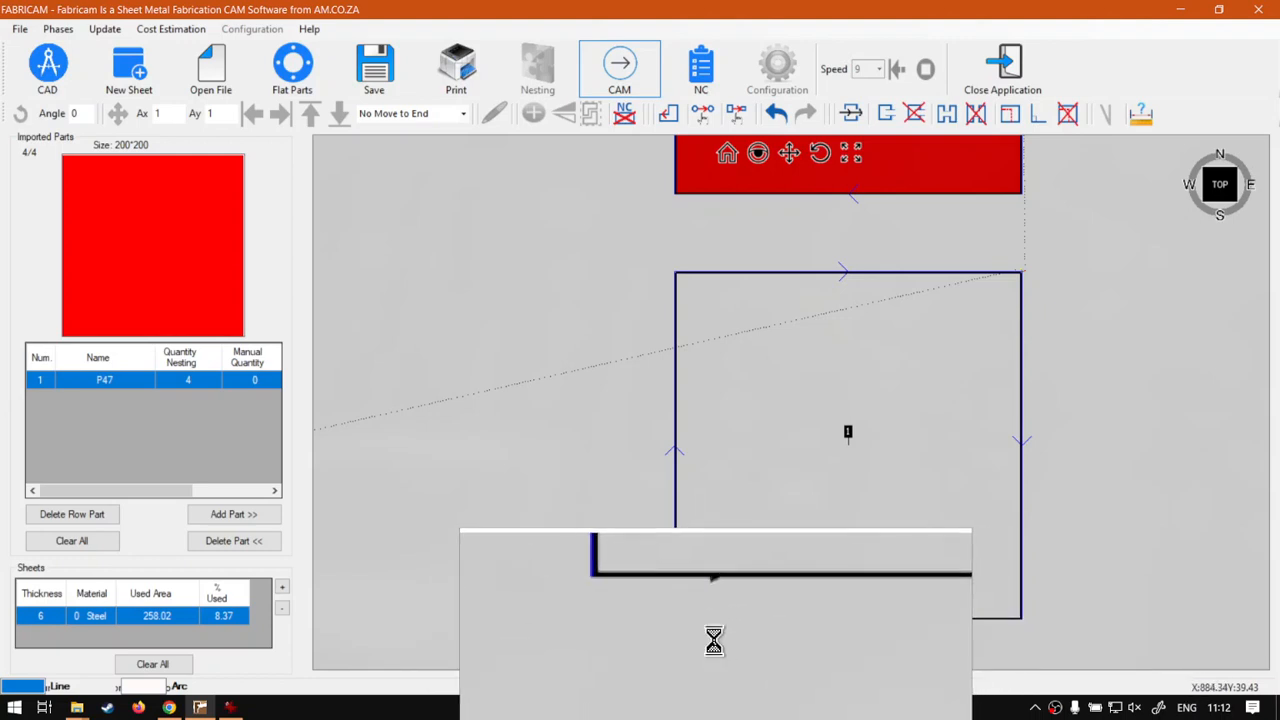
pyautogui.click(658, 617)
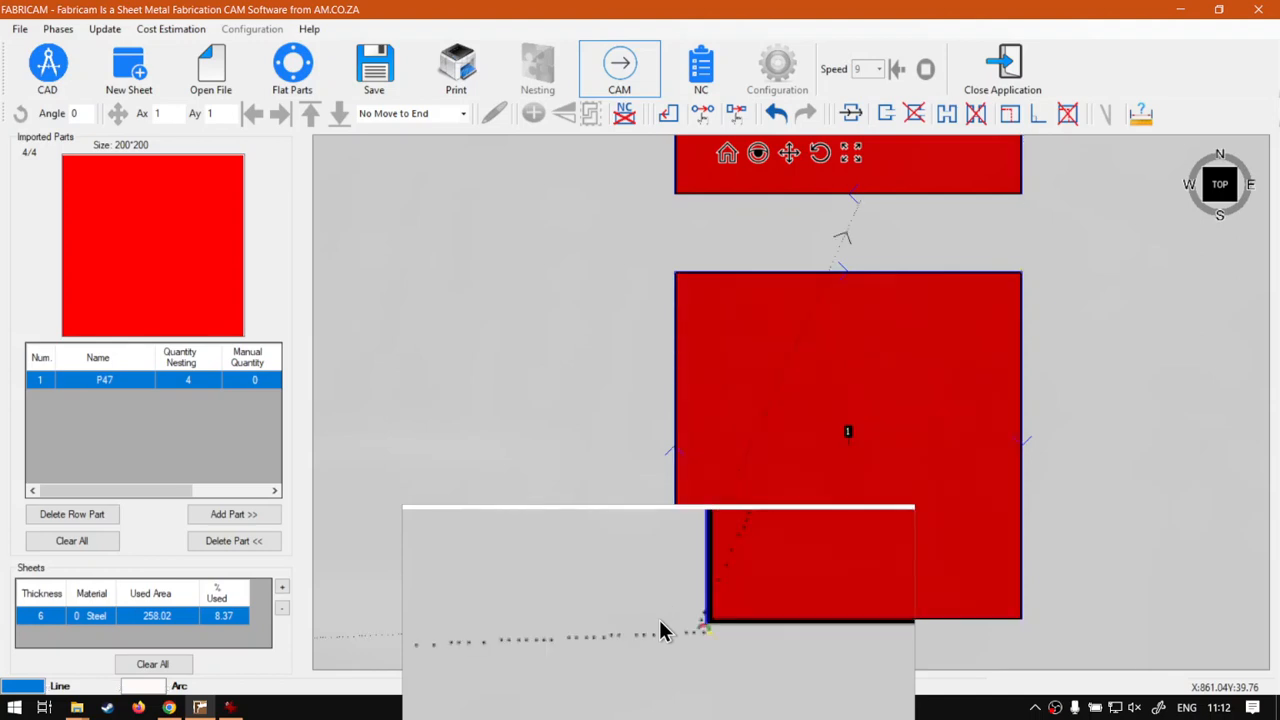
pyautogui.press('super+Escape')
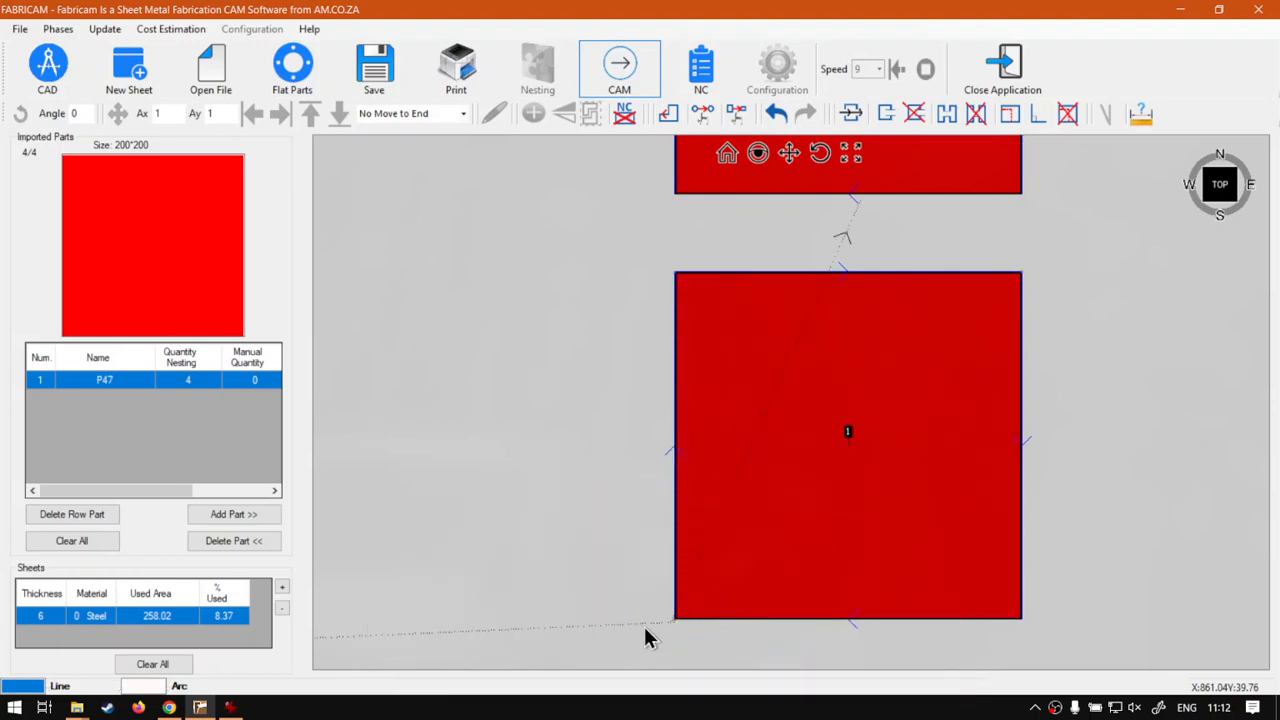
# Move the lead-in point of the third part from the bottom to its lower-left corner
pyautogui.scroll(-2, 957, 297)
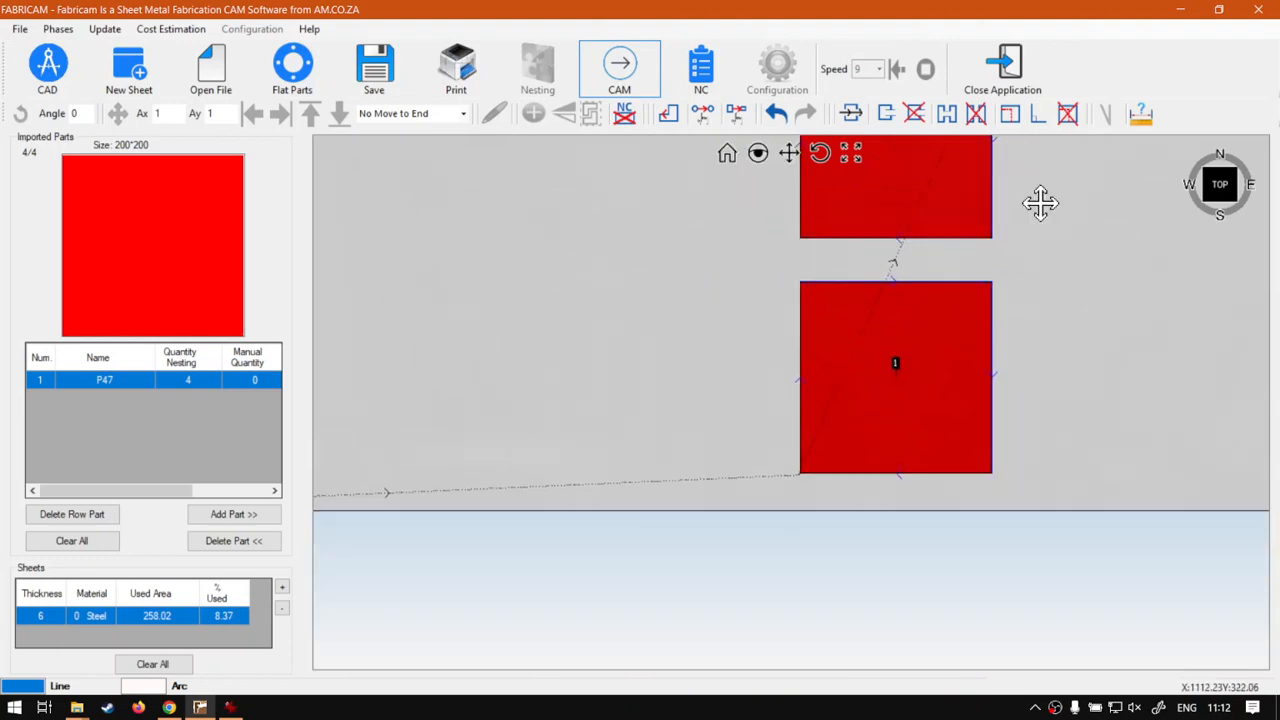
pyautogui.moveTo(1037, 200); pyautogui.dragTo(977, 508, button='middle')
pyautogui.moveTo(984, 288); pyautogui.dragTo(952, 425, button='middle')
pyautogui.scroll(4, 950, 427)
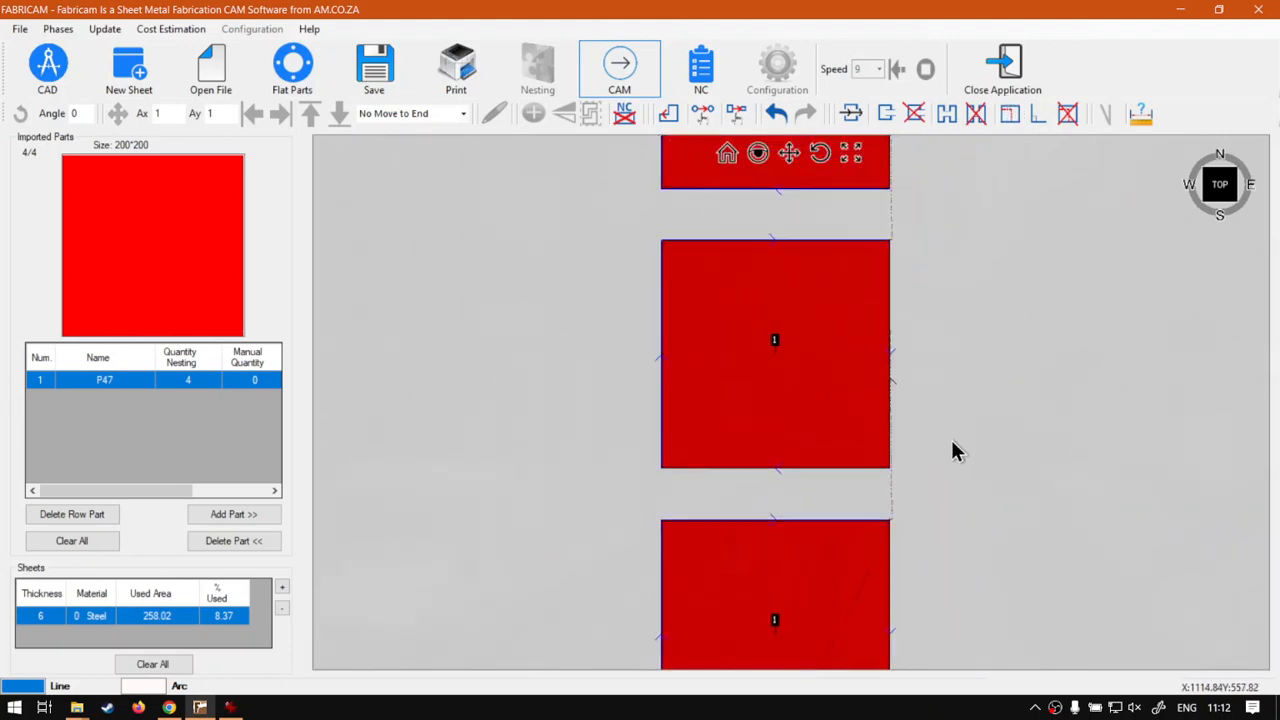
pyautogui.click(850, 115)
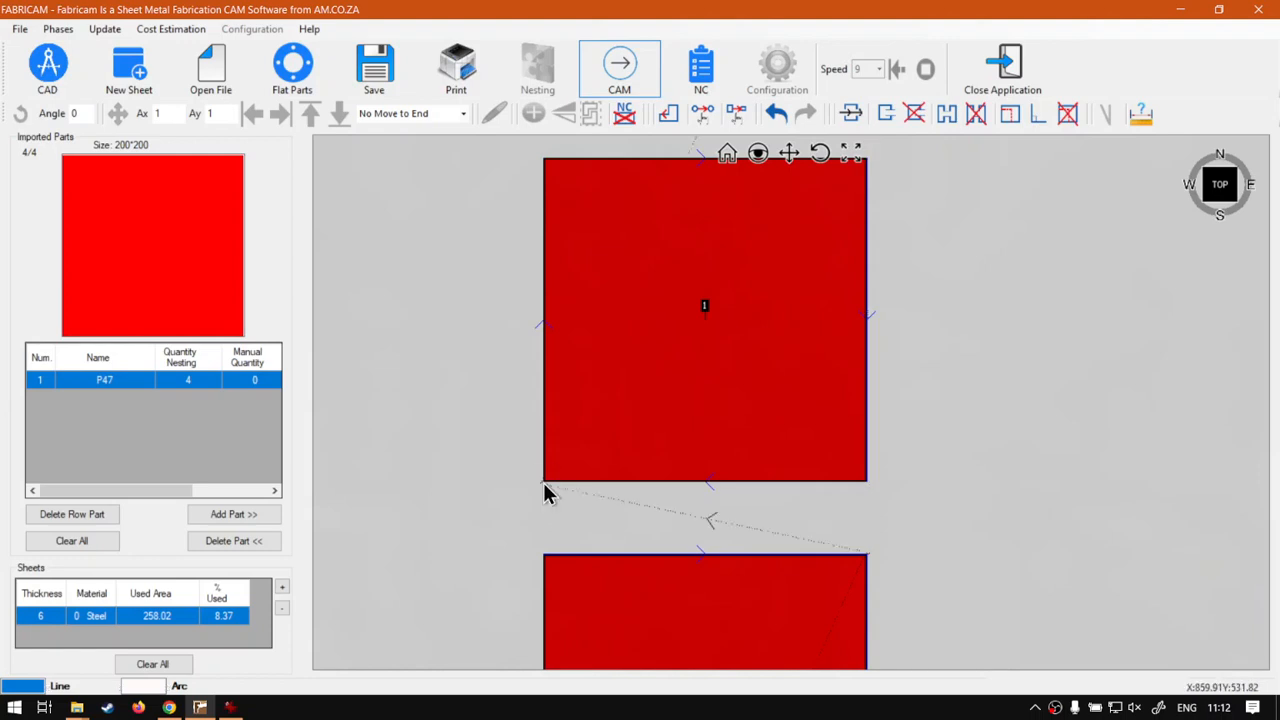
# Generate the NC code again for the four parts with the changed lead-in points
pyautogui.scroll(-2, 875, 432)
pyautogui.scroll(-5, 874, 440)
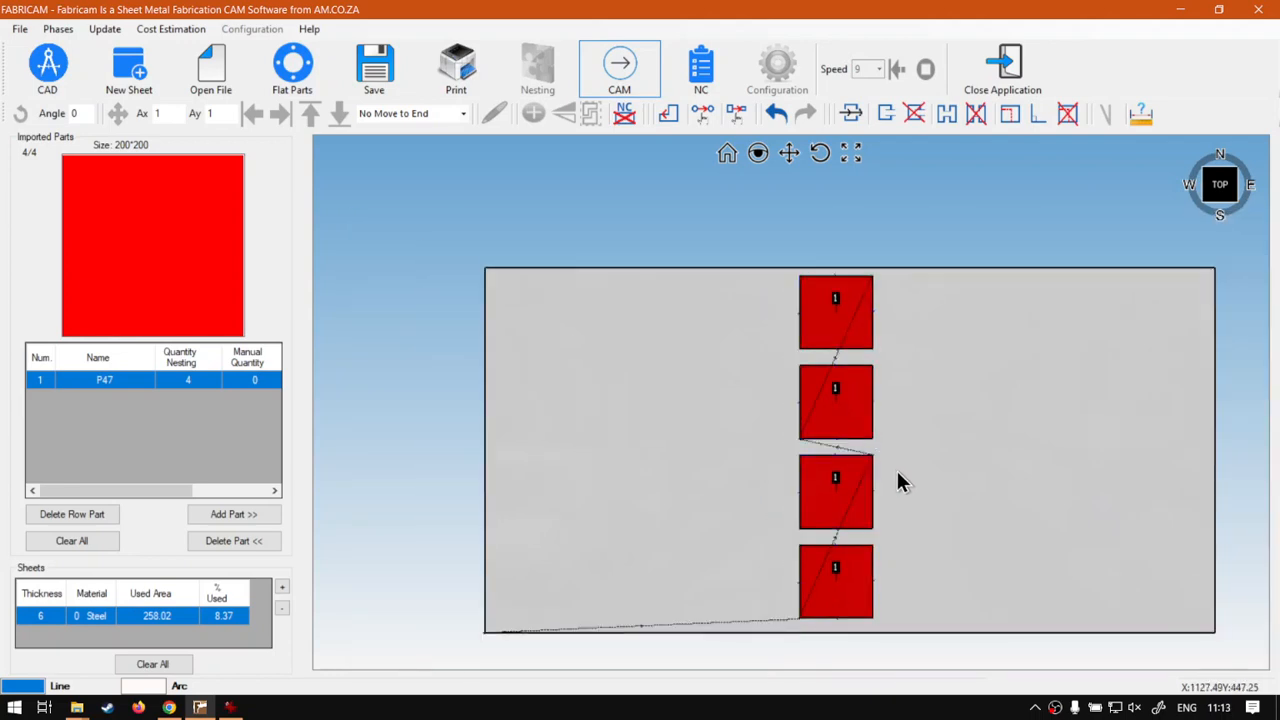
pyautogui.scroll(2, 896, 481)
pyautogui.scroll(-1, 891, 466)
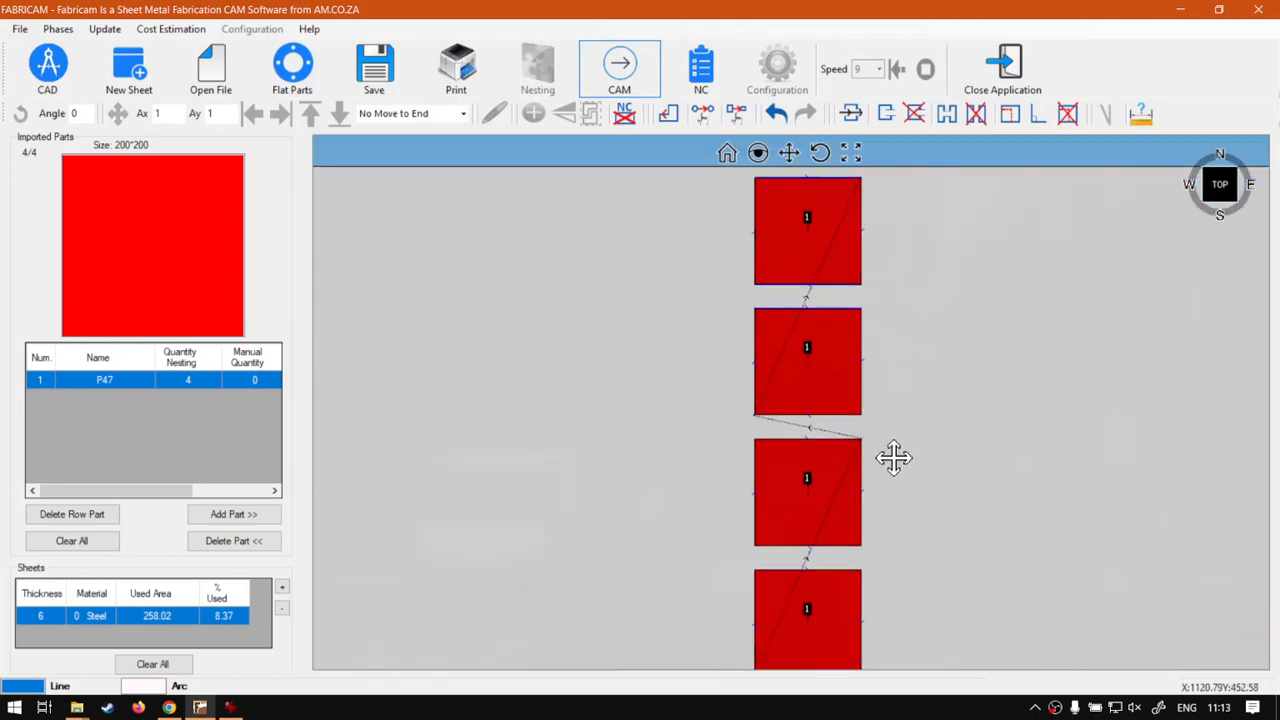
pyautogui.moveTo(894, 457); pyautogui.dragTo(887, 446, button='middle')
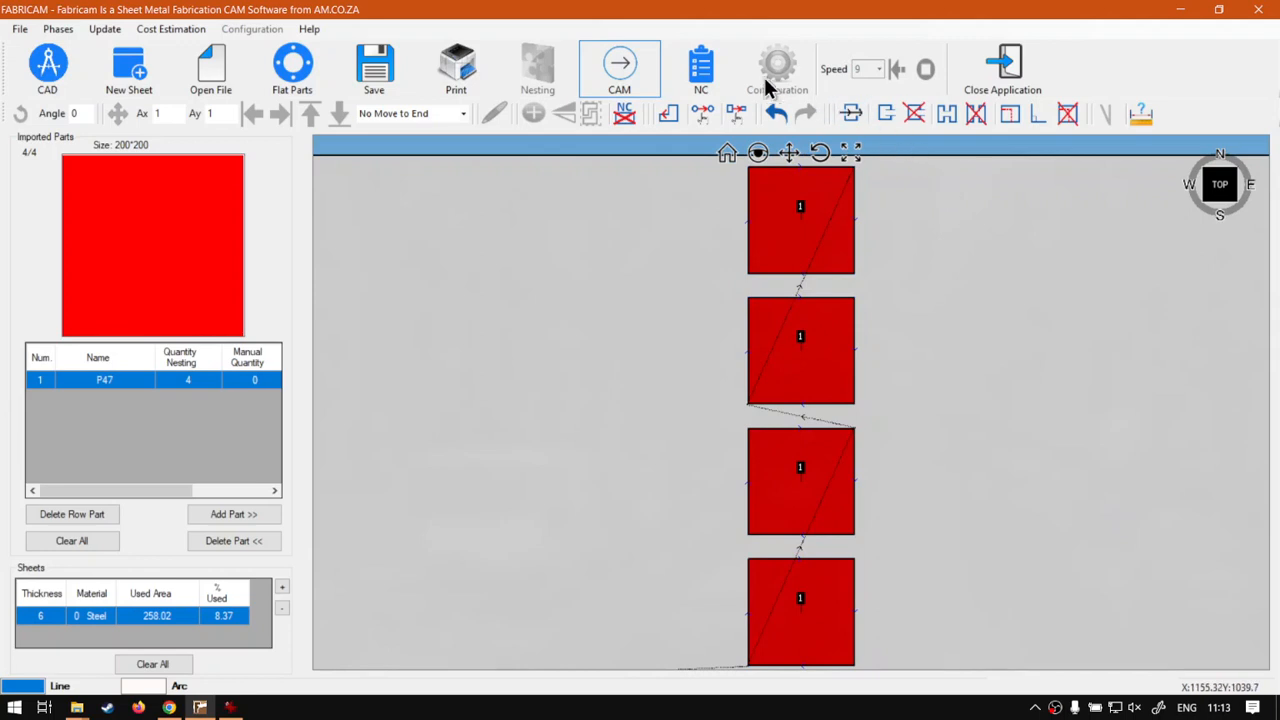
pyautogui.click(708, 78)
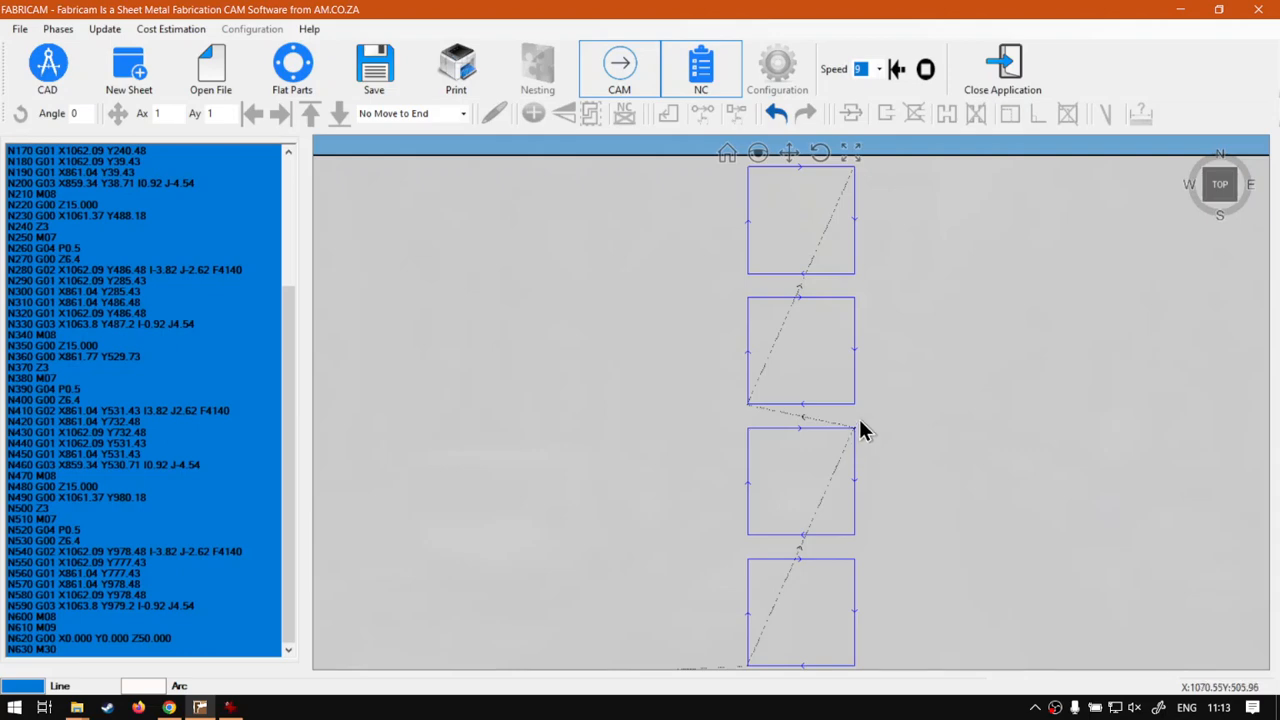
# Return to the CAM phase and move the uppermost part's lead-in point to about the middle of its left edge
pyautogui.click(633, 84)
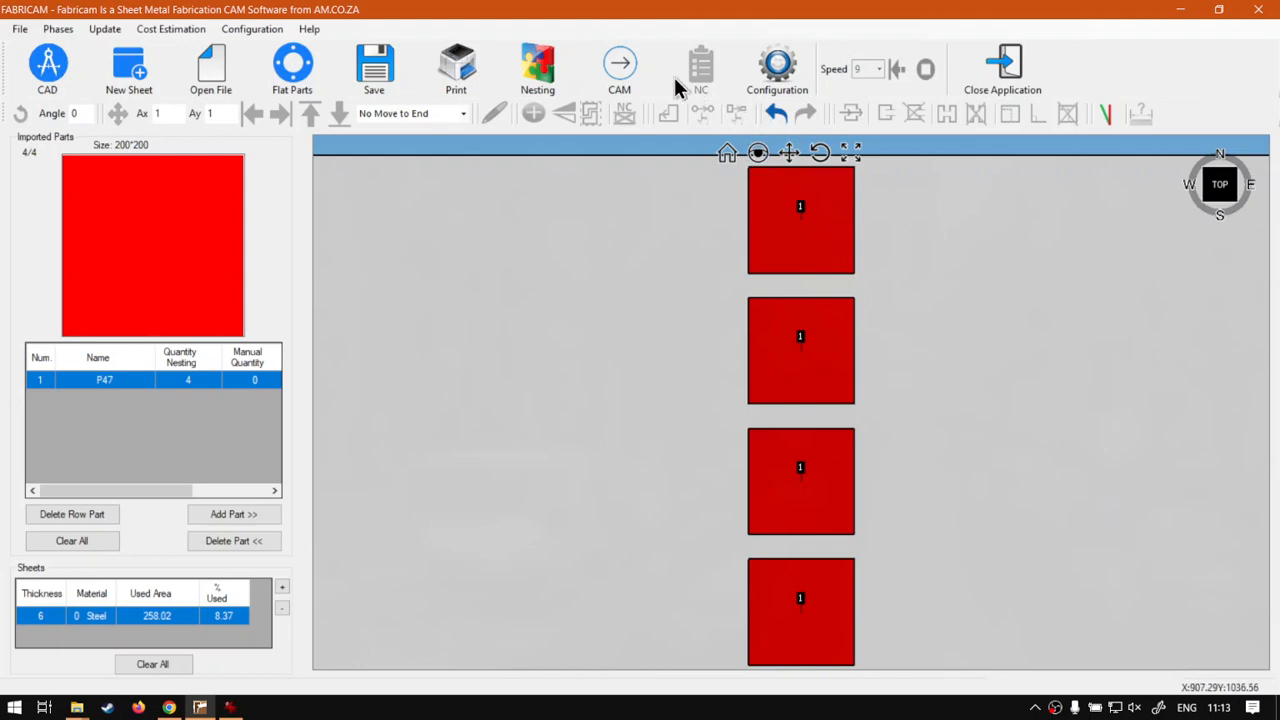
pyautogui.click(617, 80)
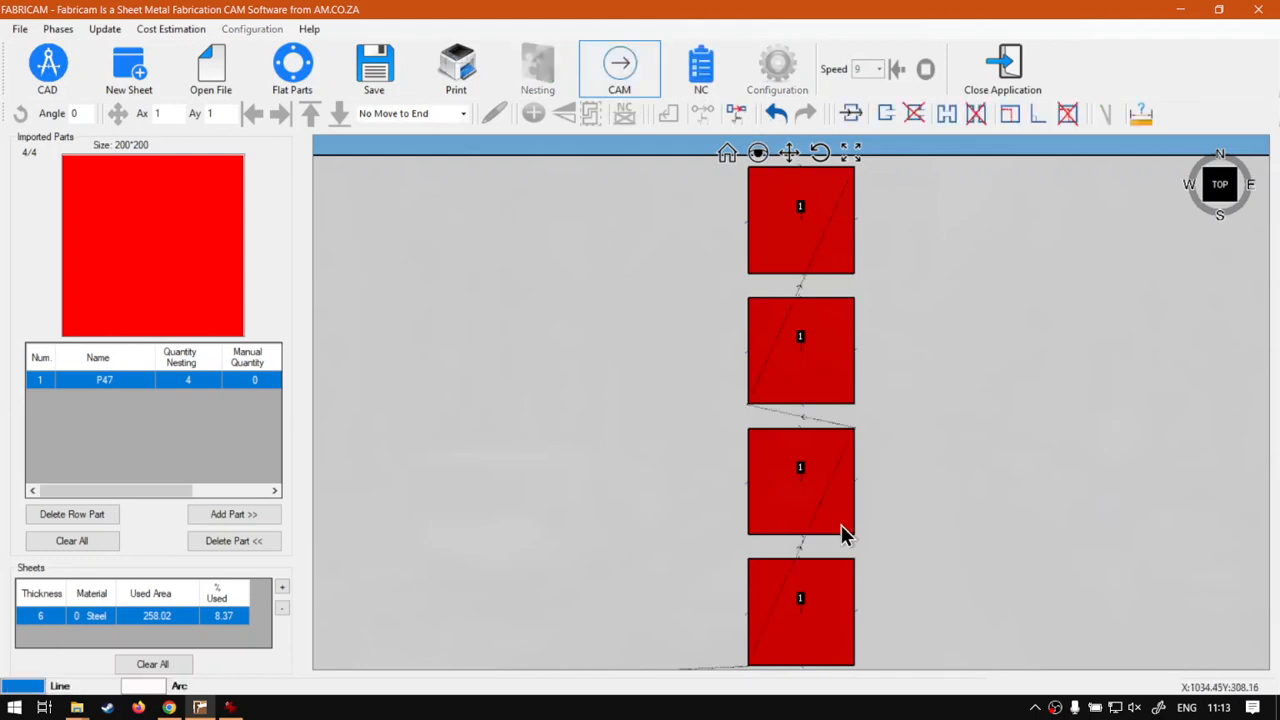
pyautogui.click(852, 116)
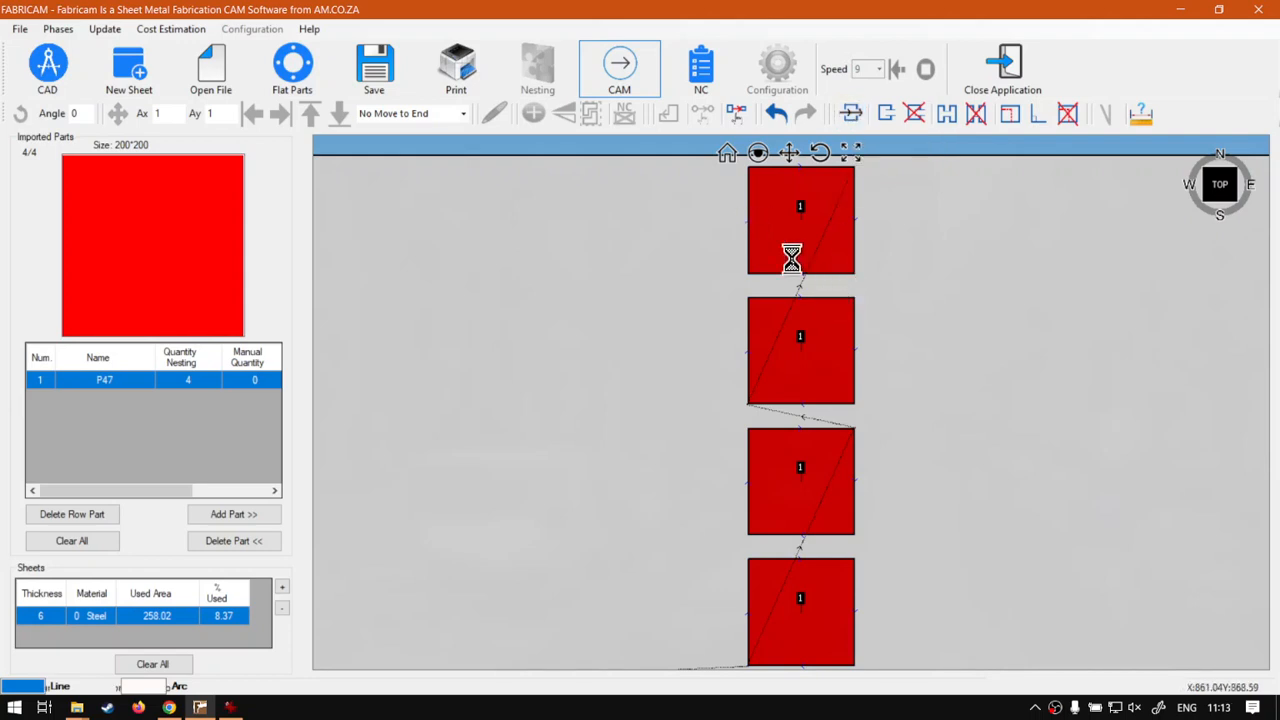
pyautogui.click(751, 230)
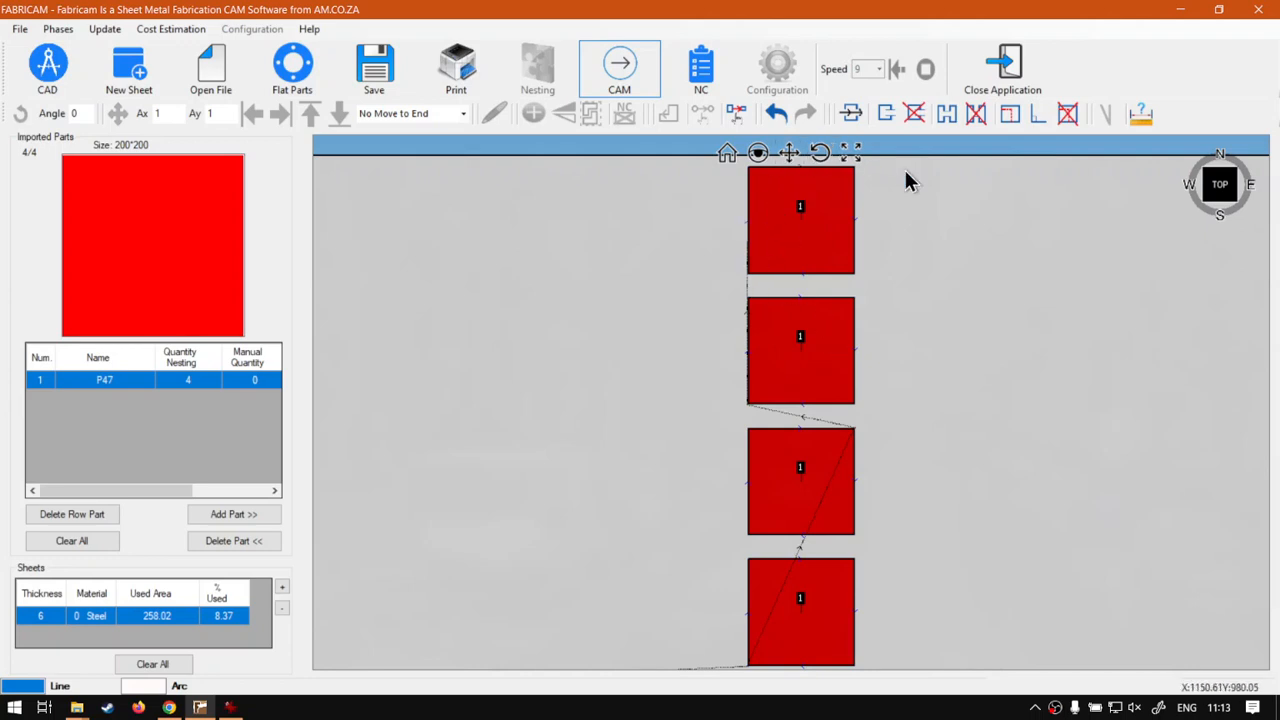